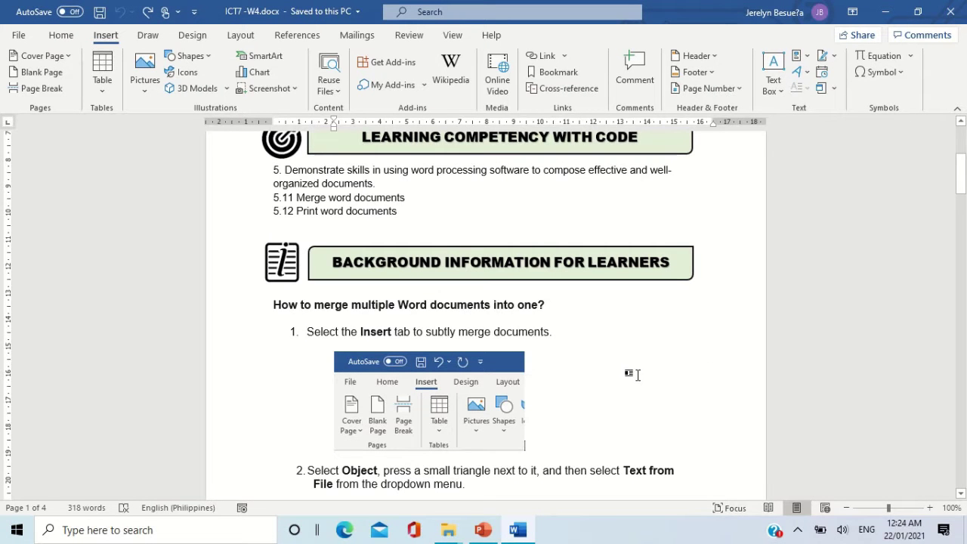
- Scroll up and down through the ICT7-W4 worksheet to review its content
{"action": "scroll", "coordinate": [613, 367], "scroll_direction": "up", "scroll_amount": 3}
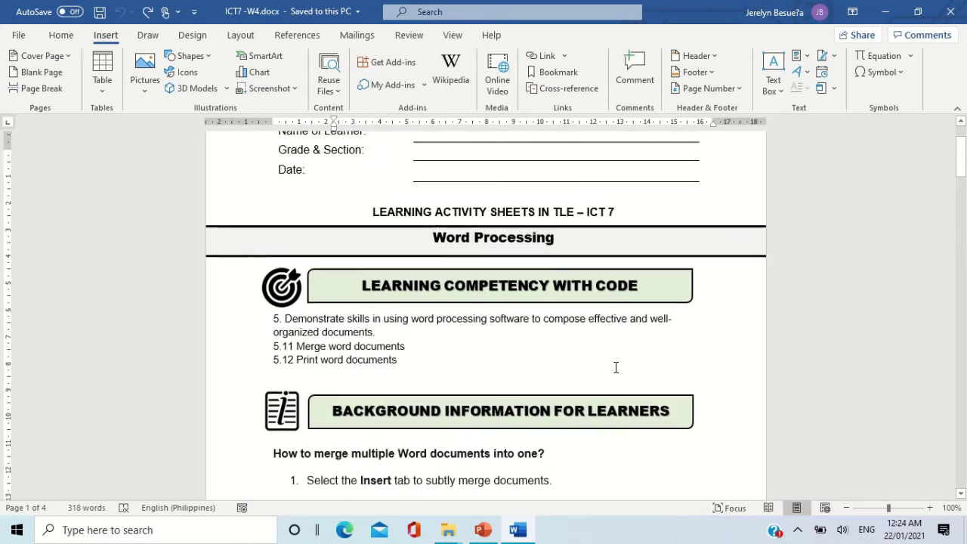
{"action": "scroll", "coordinate": [613, 368], "scroll_direction": "up", "scroll_amount": 2}
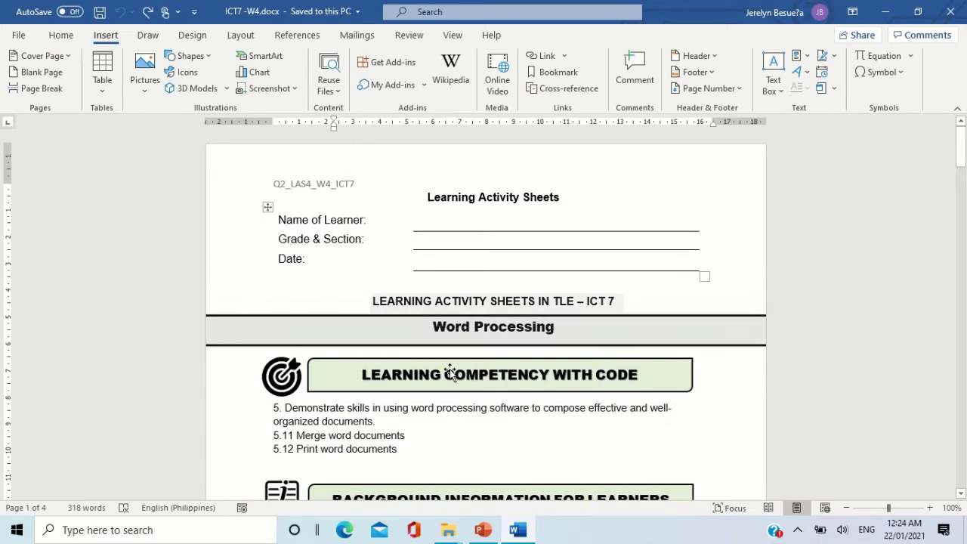
{"action": "scroll", "coordinate": [542, 422], "scroll_direction": "down", "scroll_amount": 1}
{"action": "scroll", "coordinate": [545, 418], "scroll_direction": "down", "scroll_amount": 3}
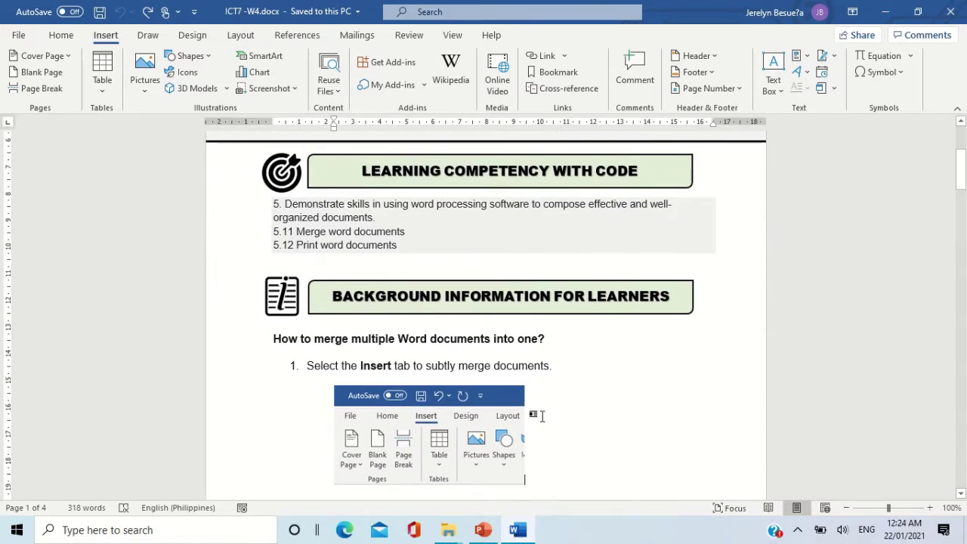
{"action": "scroll", "coordinate": [588, 394], "scroll_direction": "down", "scroll_amount": 2}
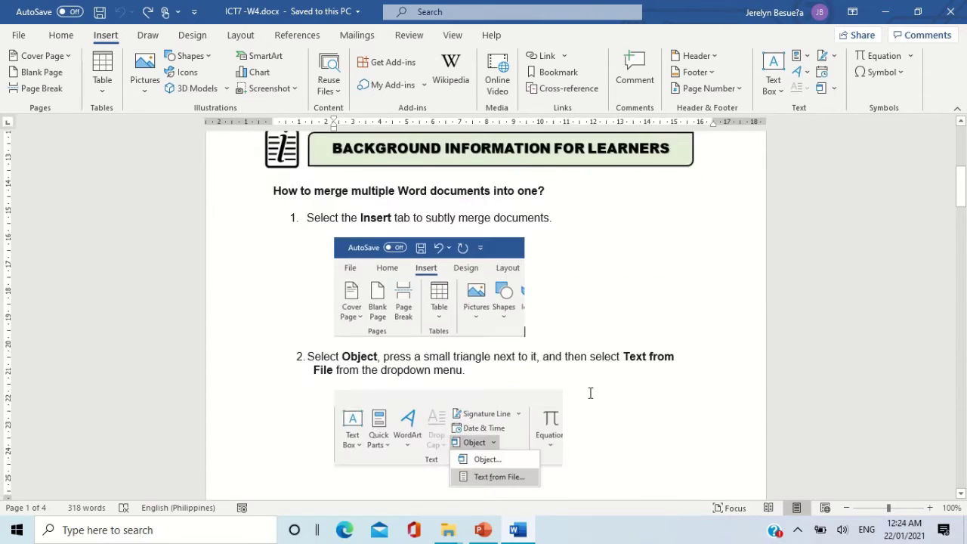
{"action": "scroll", "coordinate": [589, 392], "scroll_direction": "up", "scroll_amount": 1}
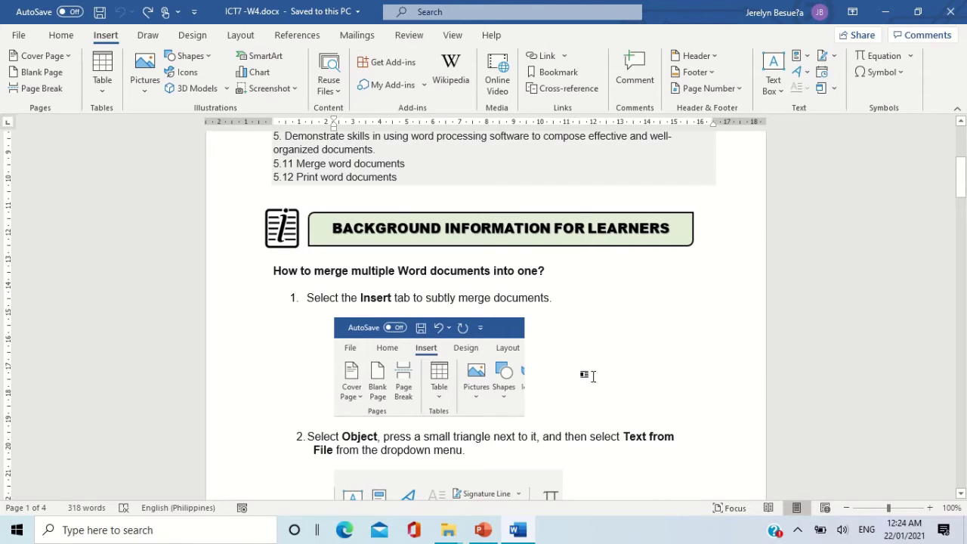
{"action": "scroll", "coordinate": [592, 376], "scroll_direction": "down", "scroll_amount": 2}
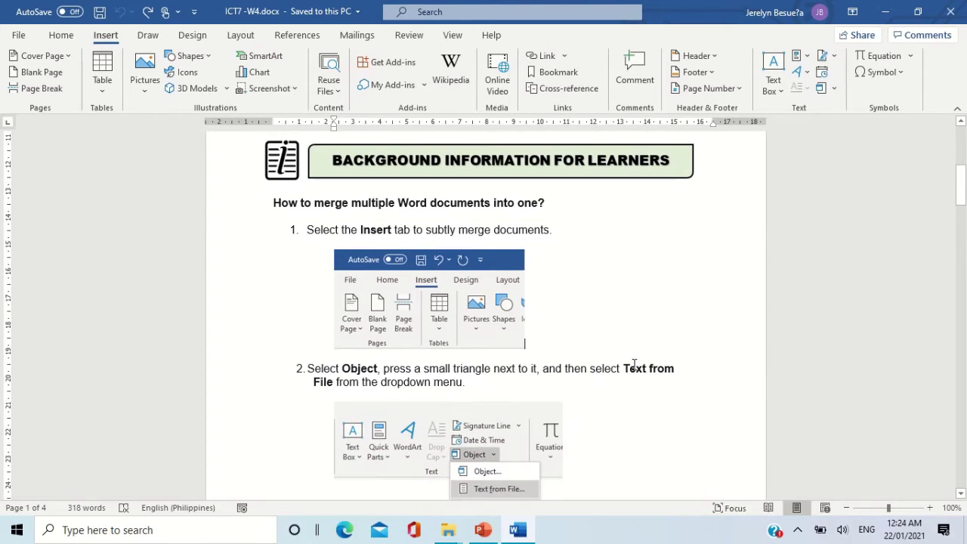
{"action": "scroll", "coordinate": [632, 365], "scroll_direction": "up", "scroll_amount": 3}
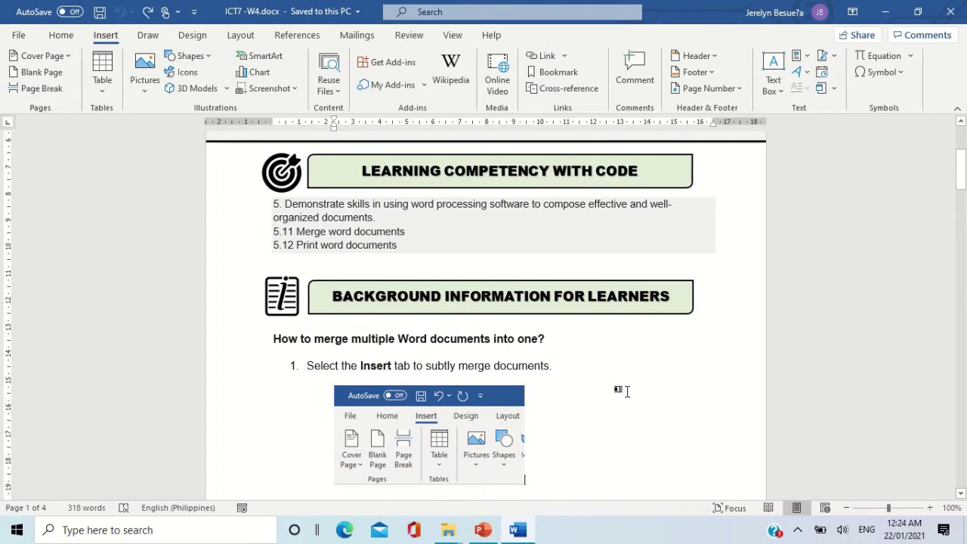
{"action": "scroll", "coordinate": [537, 385], "scroll_direction": "up", "scroll_amount": 3}
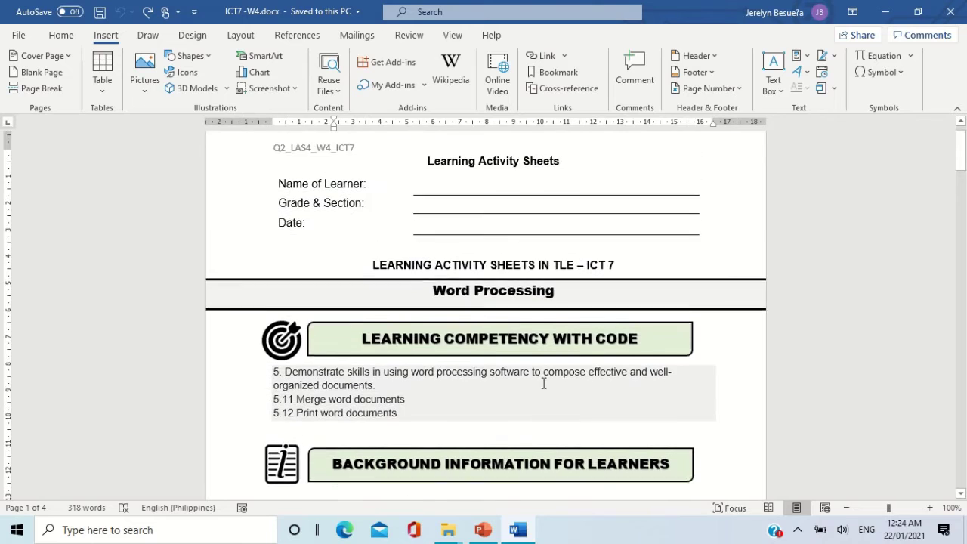
{"action": "scroll", "coordinate": [503, 355], "scroll_direction": "down", "scroll_amount": 2}
{"action": "scroll", "coordinate": [499, 366], "scroll_direction": "down", "scroll_amount": 1}
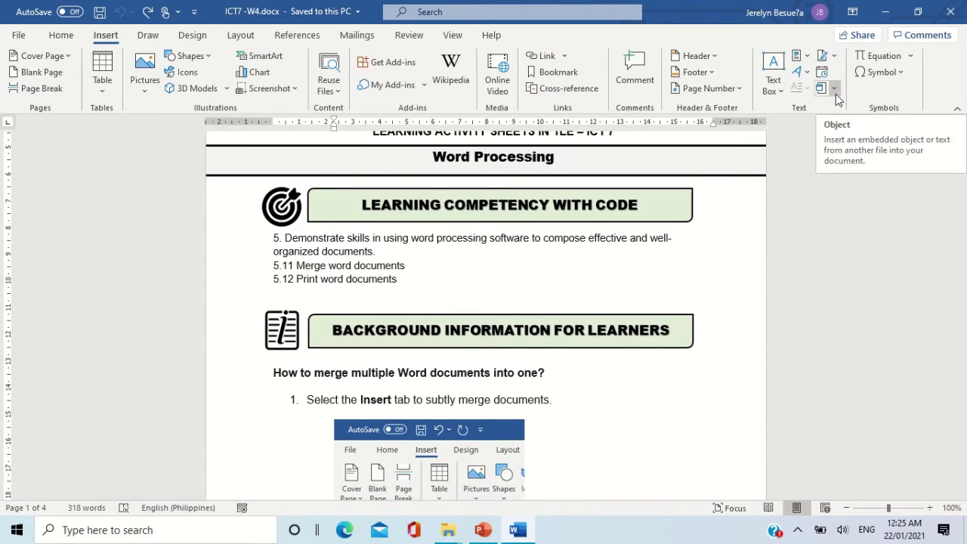
- From the Insert tab's Object dropdown, choose Text from File
{"action": "left_click", "coordinate": [836, 93]}
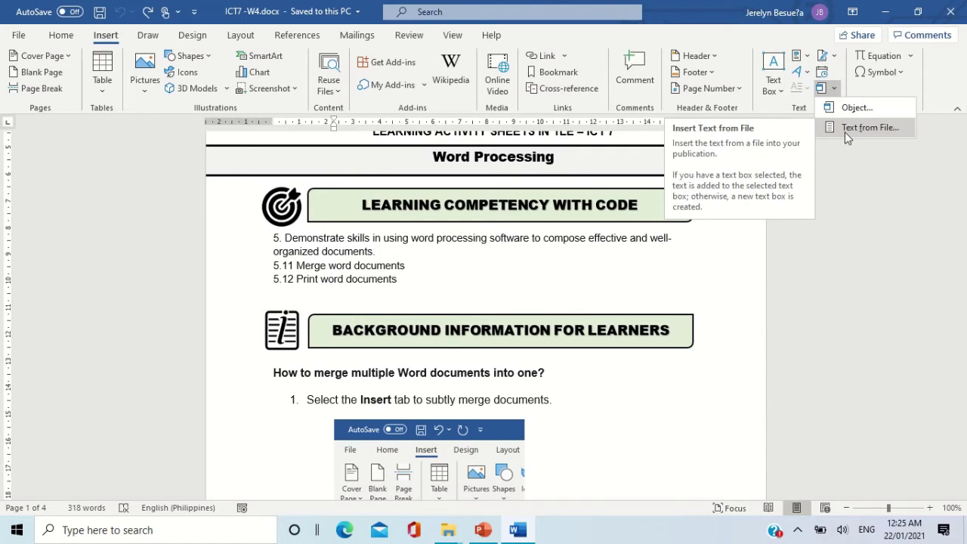
{"action": "left_click", "coordinate": [764, 269]}
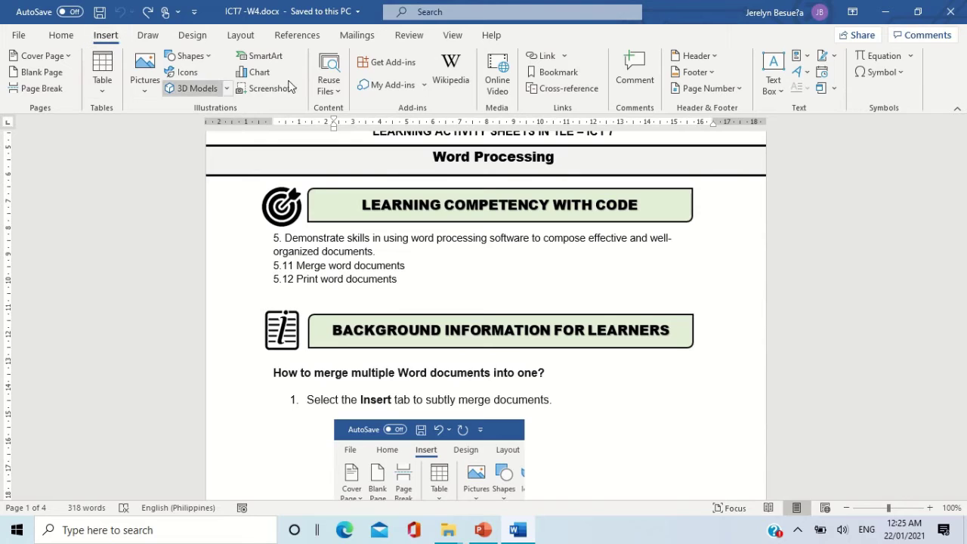
{"action": "left_click", "coordinate": [834, 90]}
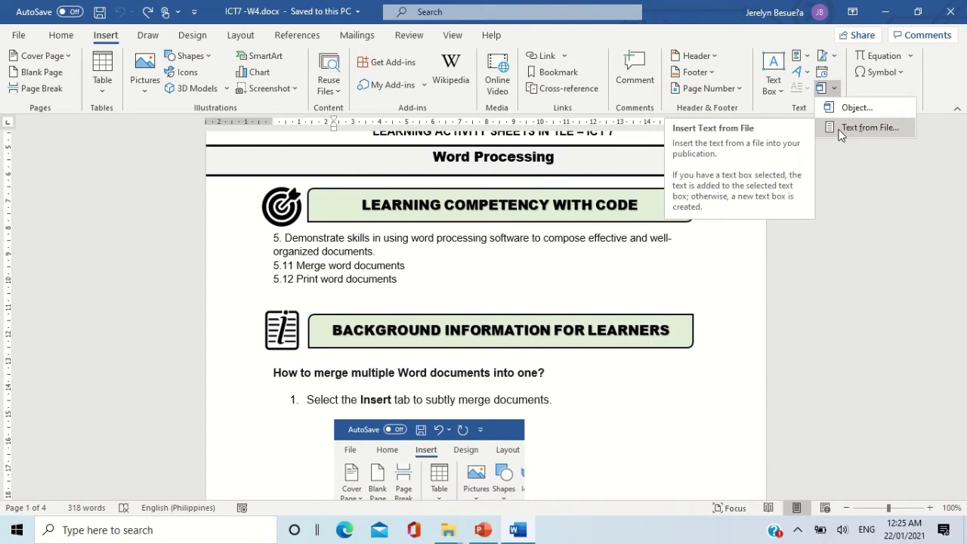
{"action": "left_click", "coordinate": [841, 133]}
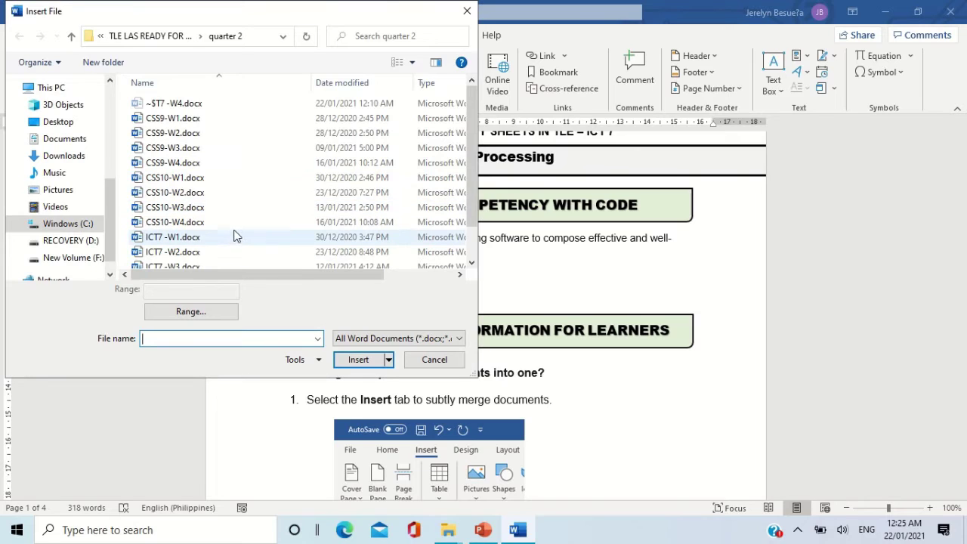
- Insert ICT7 -W1.docx from the quarter 2 folder, growing the worksheet to 13 pages
{"action": "scroll", "coordinate": [221, 223], "scroll_direction": "down", "scroll_amount": 1}
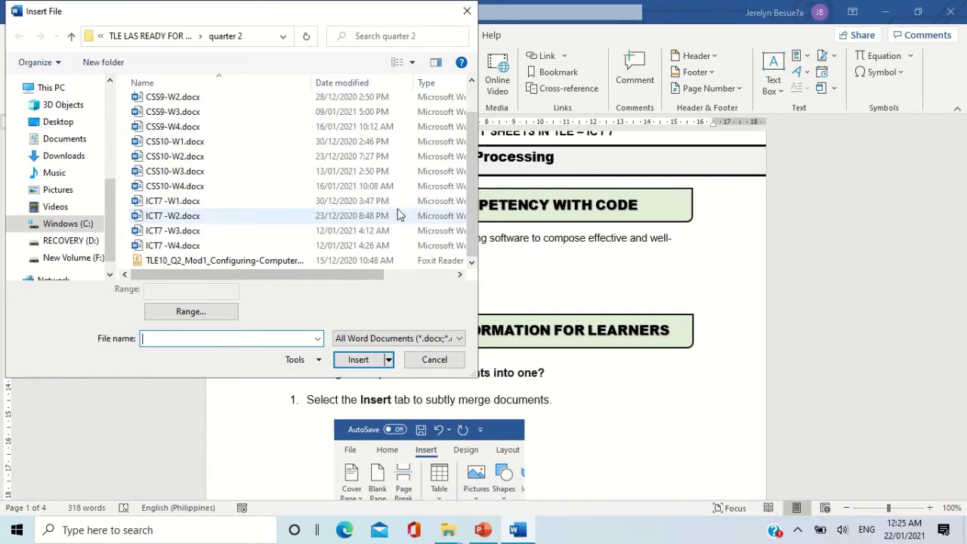
{"action": "left_click", "coordinate": [199, 209]}
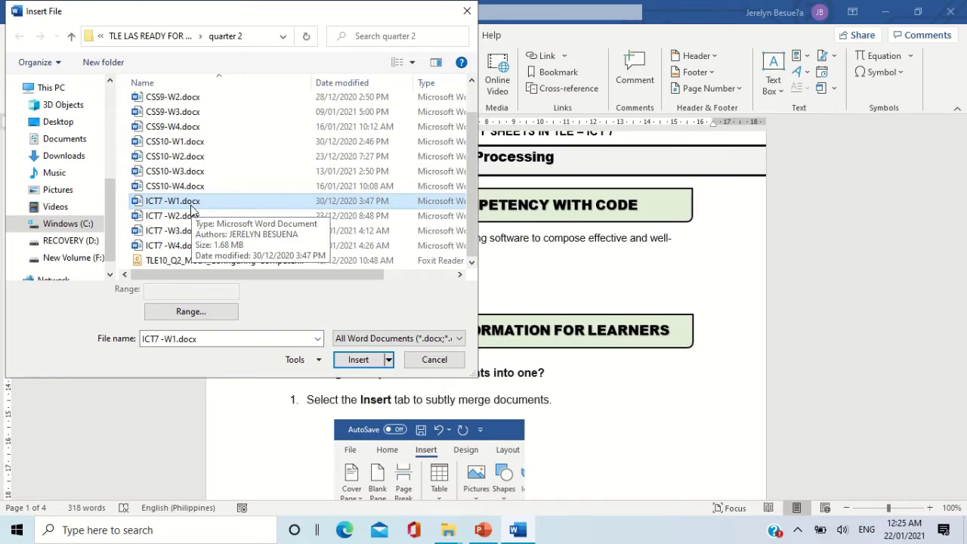
{"action": "left_click", "coordinate": [358, 359]}
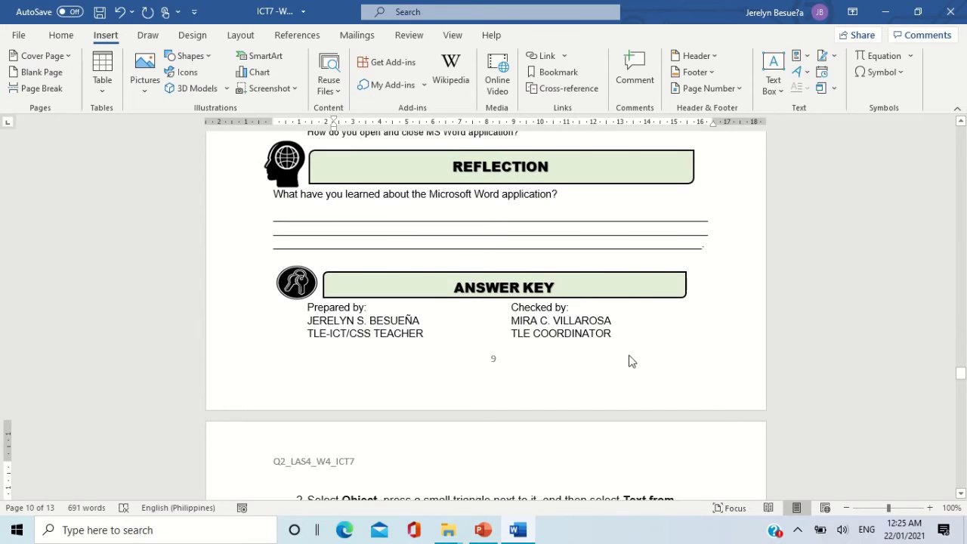
- Scroll down through pages 2–7 of the merged 13-page document
{"action": "left_click_drag", "start_coordinate": [961, 374], "coordinate": [960, 125]}
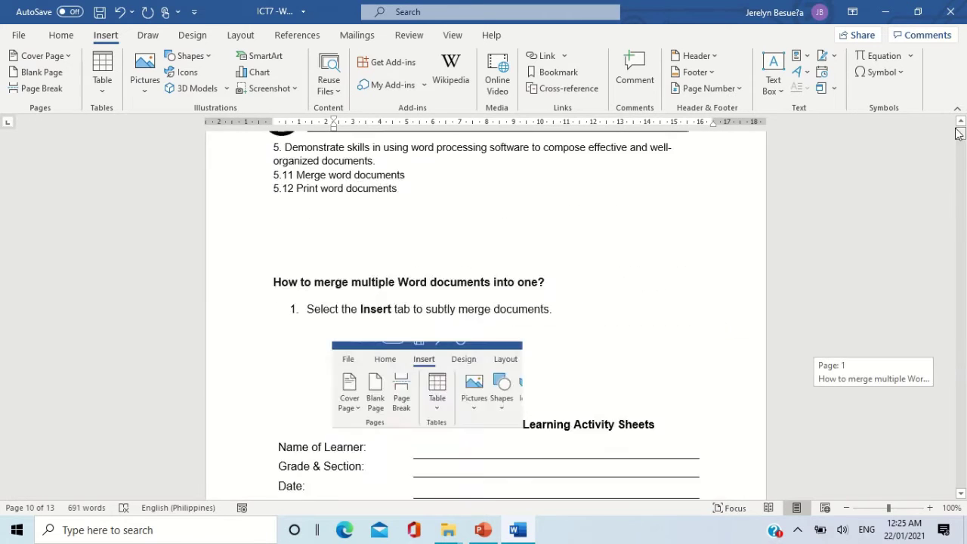
{"action": "scroll", "coordinate": [395, 237], "scroll_direction": "down", "scroll_amount": 3}
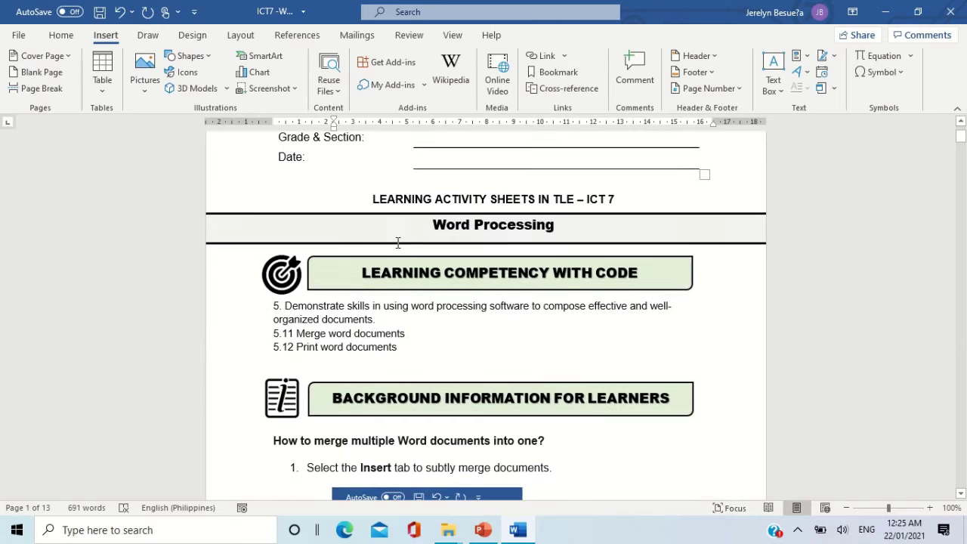
{"action": "scroll", "coordinate": [398, 241], "scroll_direction": "down", "scroll_amount": 1}
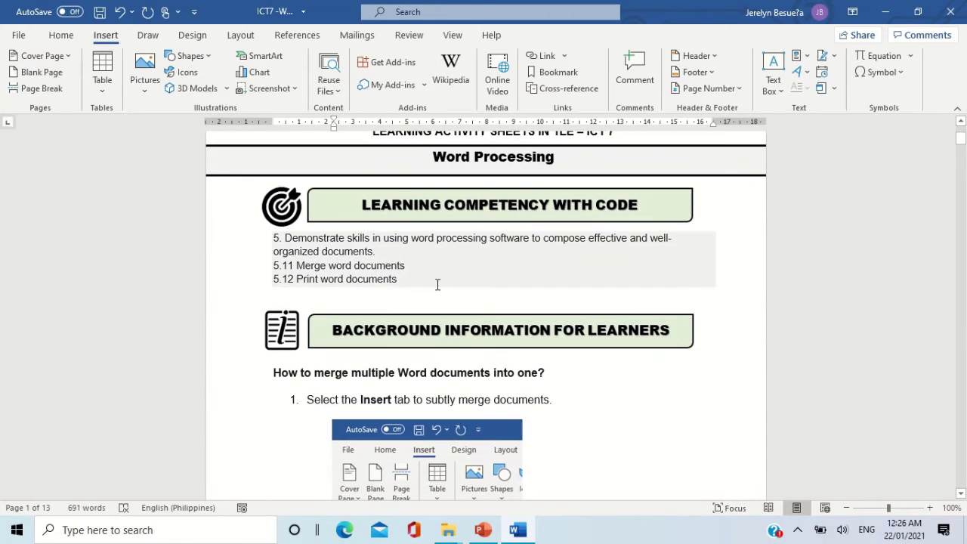
{"action": "scroll", "coordinate": [437, 278], "scroll_direction": "up", "scroll_amount": 3}
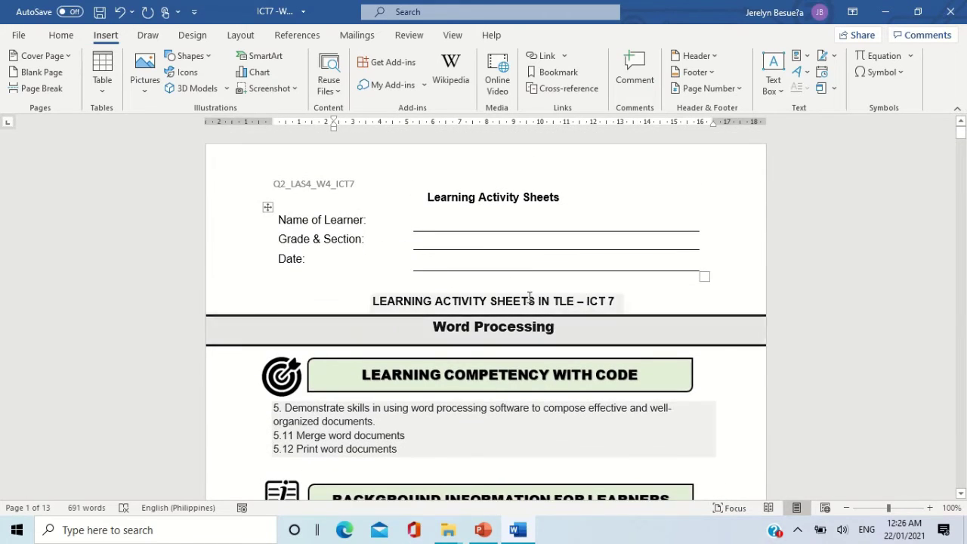
{"action": "scroll", "coordinate": [527, 302], "scroll_direction": "down", "scroll_amount": 1}
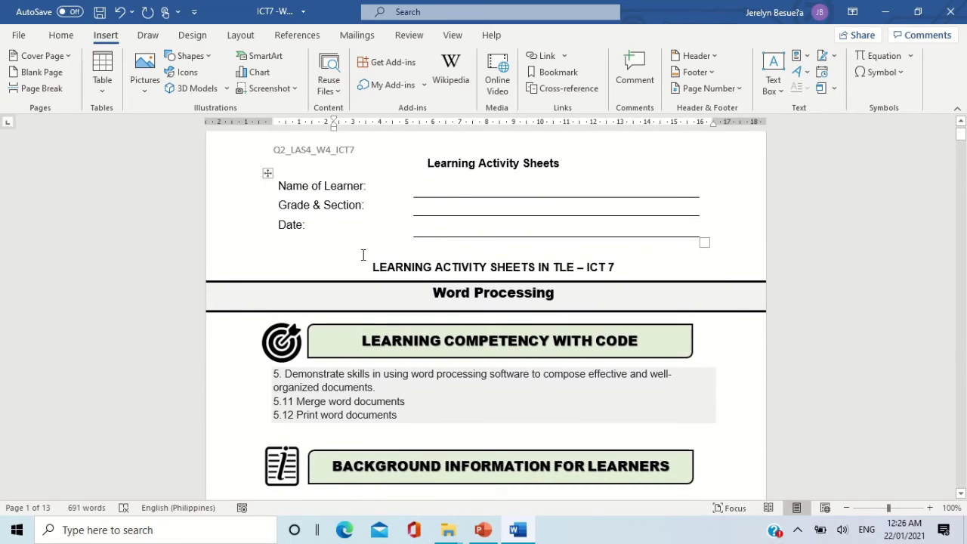
{"action": "scroll", "coordinate": [483, 337], "scroll_direction": "down", "scroll_amount": 4}
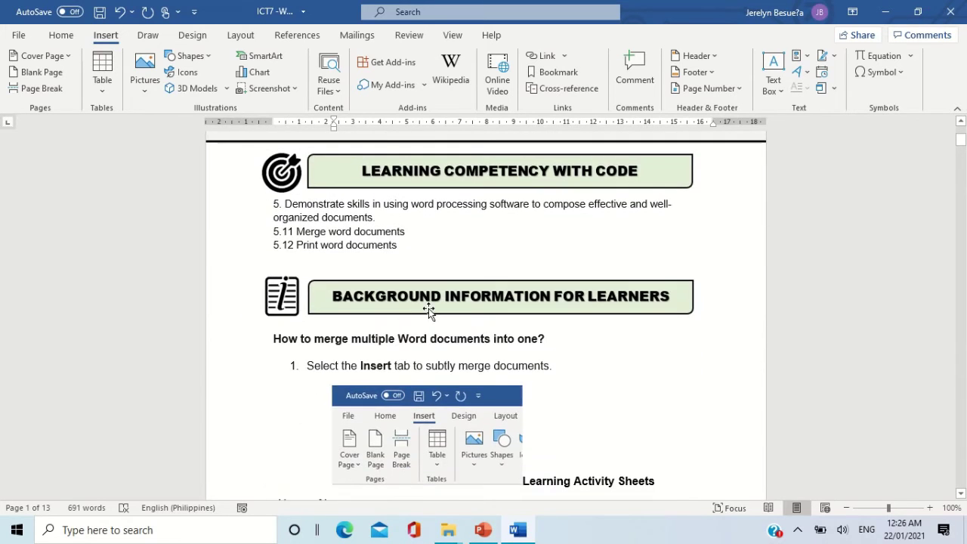
{"action": "scroll", "coordinate": [430, 308], "scroll_direction": "down", "scroll_amount": 4}
{"action": "scroll", "coordinate": [438, 310], "scroll_direction": "down", "scroll_amount": 4}
{"action": "scroll", "coordinate": [438, 311], "scroll_direction": "up", "scroll_amount": 3}
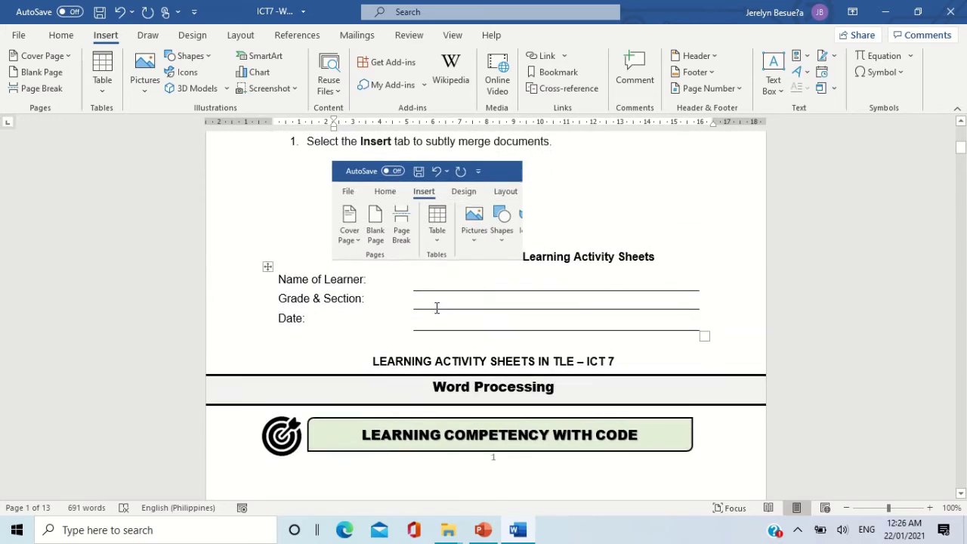
{"action": "scroll", "coordinate": [436, 307], "scroll_direction": "down", "scroll_amount": 2}
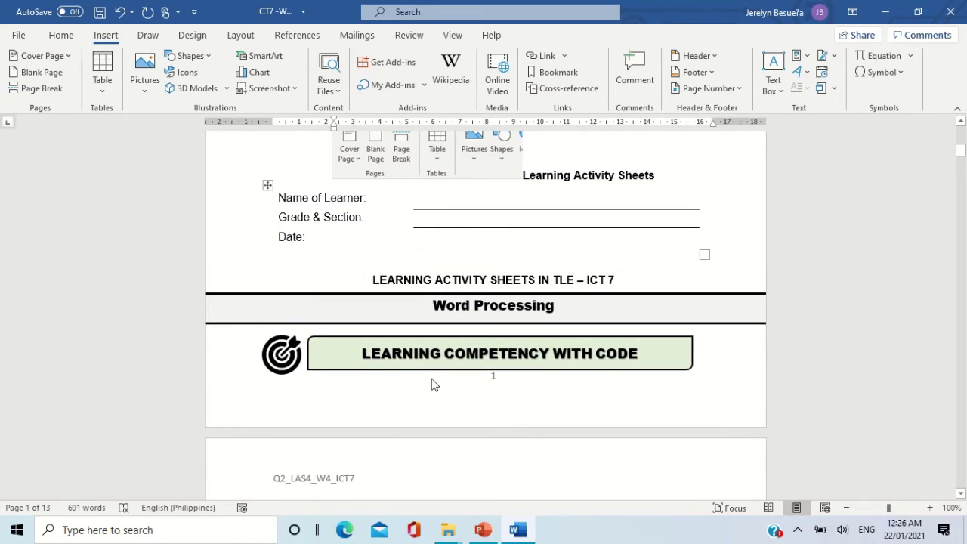
{"action": "scroll", "coordinate": [552, 319], "scroll_direction": "down", "scroll_amount": 1}
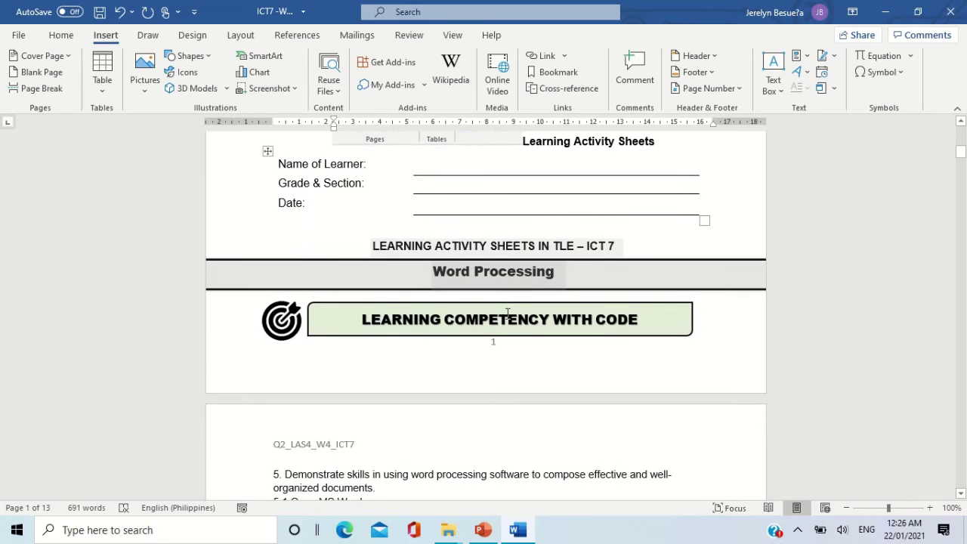
{"action": "scroll", "coordinate": [508, 313], "scroll_direction": "down", "scroll_amount": 3}
{"action": "scroll", "coordinate": [503, 317], "scroll_direction": "up", "scroll_amount": 4}
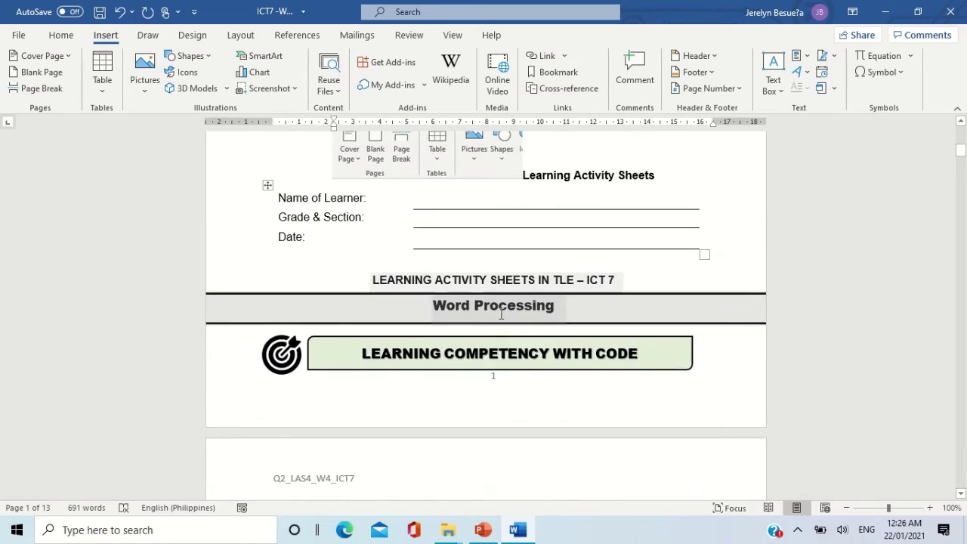
{"action": "scroll", "coordinate": [501, 315], "scroll_direction": "up", "scroll_amount": 4}
{"action": "scroll", "coordinate": [501, 314], "scroll_direction": "down", "scroll_amount": 8}
{"action": "scroll", "coordinate": [501, 314], "scroll_direction": "down", "scroll_amount": 3}
{"action": "scroll", "coordinate": [456, 305], "scroll_direction": "down", "scroll_amount": 1}
{"action": "scroll", "coordinate": [456, 306], "scroll_direction": "down", "scroll_amount": 3}
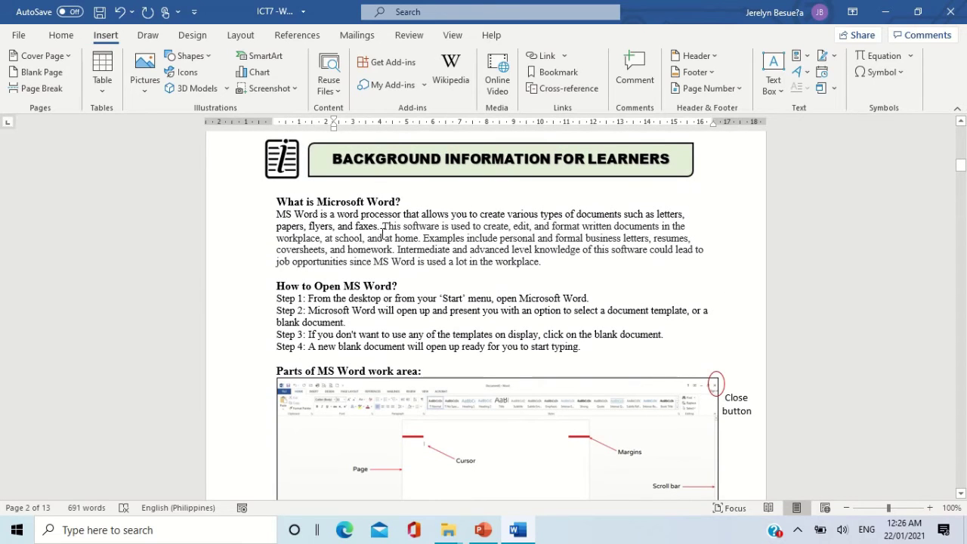
{"action": "scroll", "coordinate": [468, 305], "scroll_direction": "down", "scroll_amount": 5}
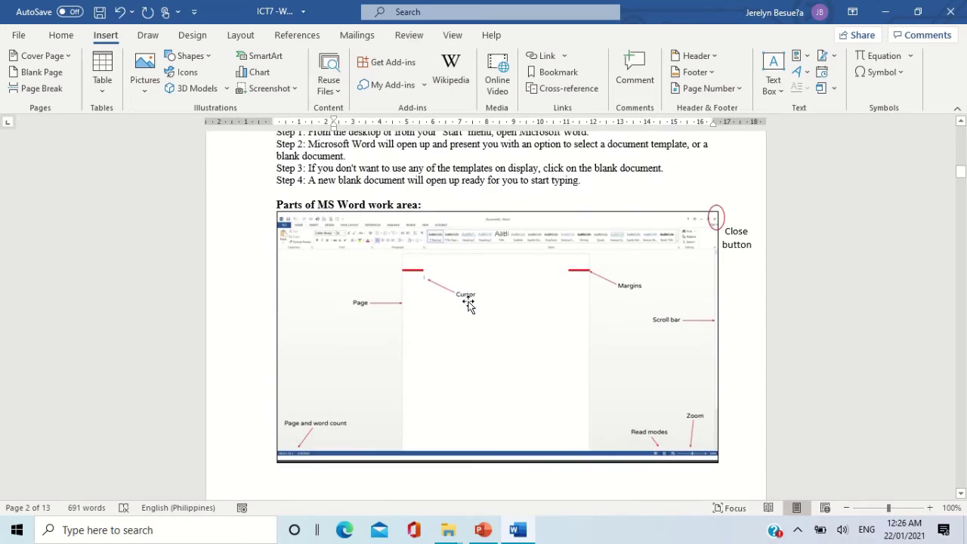
{"action": "scroll", "coordinate": [468, 301], "scroll_direction": "down", "scroll_amount": 6}
{"action": "scroll", "coordinate": [513, 192], "scroll_direction": "up", "scroll_amount": 4}
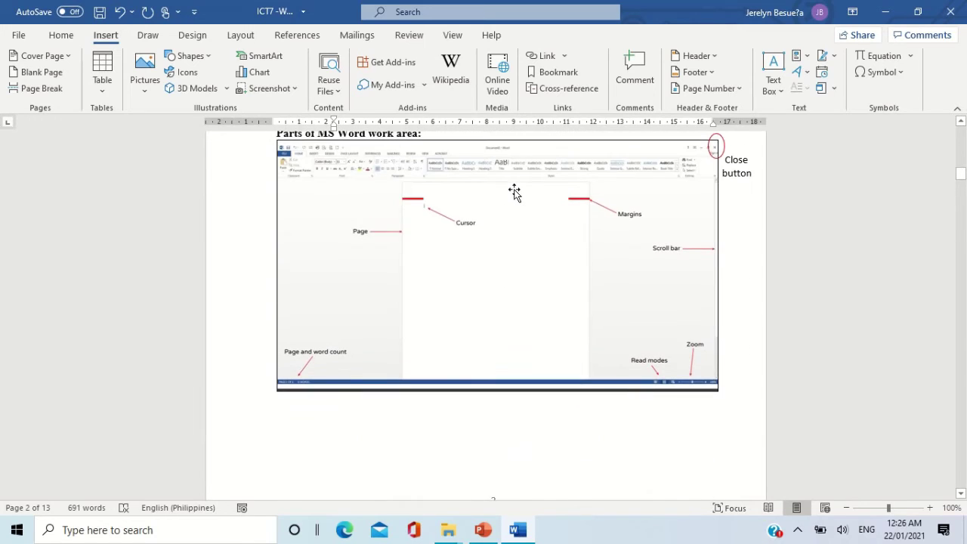
{"action": "scroll", "coordinate": [518, 201], "scroll_direction": "down", "scroll_amount": 6}
{"action": "scroll", "coordinate": [515, 216], "scroll_direction": "down", "scroll_amount": 7}
{"action": "scroll", "coordinate": [504, 228], "scroll_direction": "down", "scroll_amount": 10}
{"action": "scroll", "coordinate": [504, 228], "scroll_direction": "down", "scroll_amount": 9}
{"action": "scroll", "coordinate": [506, 246], "scroll_direction": "down", "scroll_amount": 8}
{"action": "scroll", "coordinate": [506, 246], "scroll_direction": "down", "scroll_amount": 4}
{"action": "scroll", "coordinate": [506, 248], "scroll_direction": "down", "scroll_amount": 7}
{"action": "scroll", "coordinate": [506, 249], "scroll_direction": "down", "scroll_amount": 4}
{"action": "scroll", "coordinate": [506, 249], "scroll_direction": "down", "scroll_amount": 6}
{"action": "scroll", "coordinate": [506, 247], "scroll_direction": "down", "scroll_amount": 3}
{"action": "scroll", "coordinate": [504, 247], "scroll_direction": "down", "scroll_amount": 3}
{"action": "scroll", "coordinate": [505, 248], "scroll_direction": "down", "scroll_amount": 4}
{"action": "scroll", "coordinate": [505, 248], "scroll_direction": "down", "scroll_amount": 6}
{"action": "scroll", "coordinate": [506, 249], "scroll_direction": "down", "scroll_amount": 5}
{"action": "scroll", "coordinate": [506, 249], "scroll_direction": "down", "scroll_amount": 4}
{"action": "scroll", "coordinate": [506, 248], "scroll_direction": "down", "scroll_amount": 2}
{"action": "scroll", "coordinate": [507, 248], "scroll_direction": "down", "scroll_amount": 3}
{"action": "scroll", "coordinate": [506, 248], "scroll_direction": "down", "scroll_amount": 4}
{"action": "scroll", "coordinate": [505, 248], "scroll_direction": "down", "scroll_amount": 5}
{"action": "scroll", "coordinate": [504, 246], "scroll_direction": "down", "scroll_amount": 6}
{"action": "scroll", "coordinate": [501, 237], "scroll_direction": "down", "scroll_amount": 3}
{"action": "scroll", "coordinate": [500, 230], "scroll_direction": "down", "scroll_amount": 5}
{"action": "scroll", "coordinate": [495, 224], "scroll_direction": "down", "scroll_amount": 1}
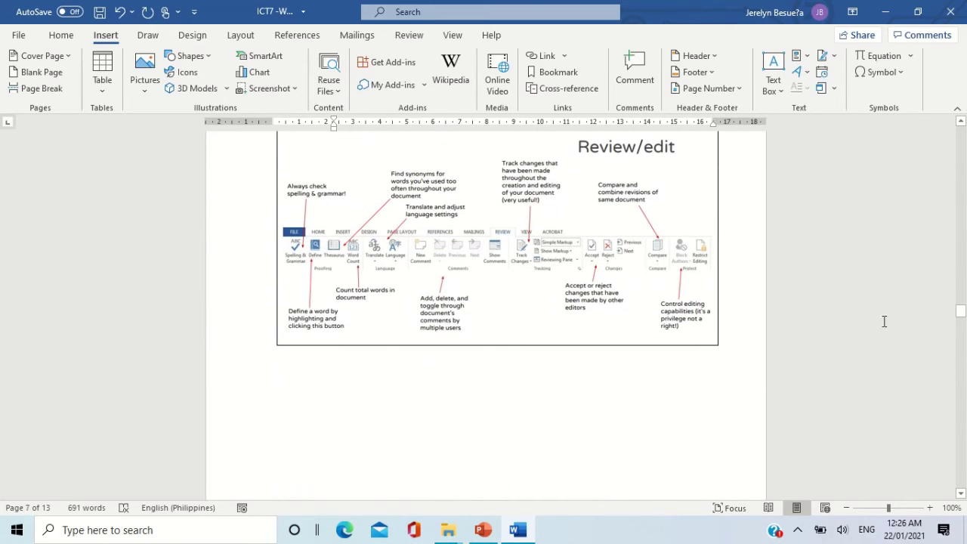
- Drag the scrollbar back to page 1 and scroll to the document's top
{"action": "mouse_move", "coordinate": [960, 310]}
{"action": "left_mouse_down"}
{"action": "mouse_move", "coordinate": [962, 156]}
{"action": "mouse_move", "coordinate": [963, 166]}
{"action": "left_mouse_up"}
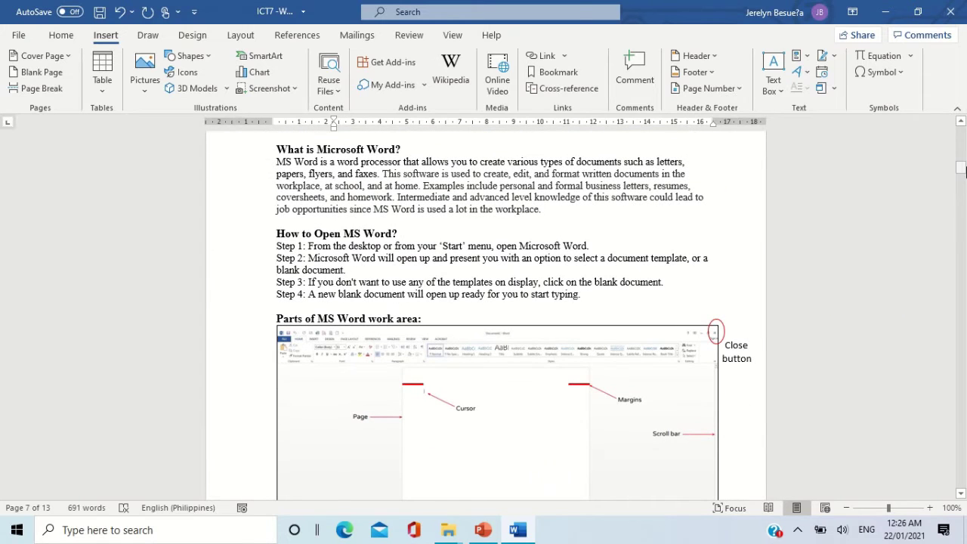
{"action": "scroll", "coordinate": [700, 275], "scroll_direction": "down", "scroll_amount": 2}
{"action": "scroll", "coordinate": [699, 275], "scroll_direction": "up", "scroll_amount": 2}
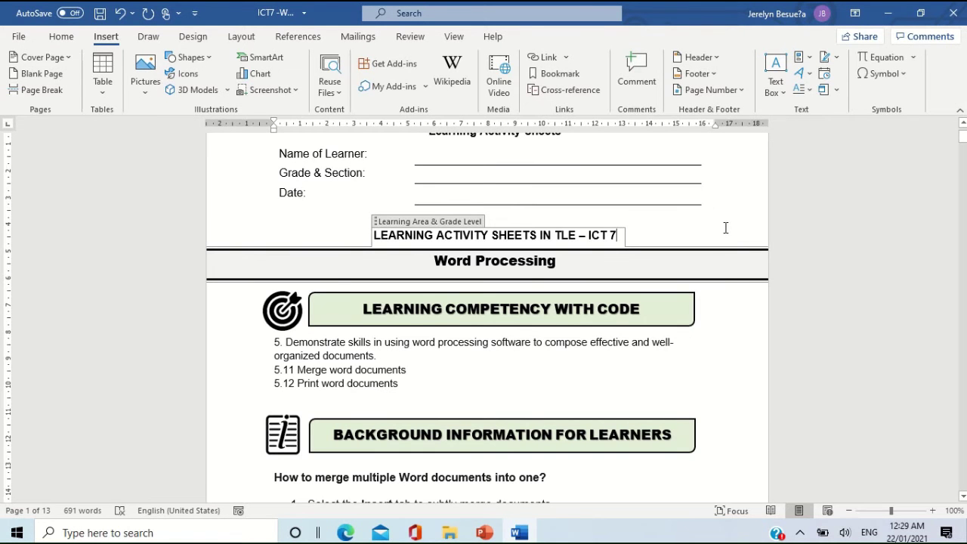
{"action": "scroll", "coordinate": [658, 237], "scroll_direction": "up", "scroll_amount": 2}
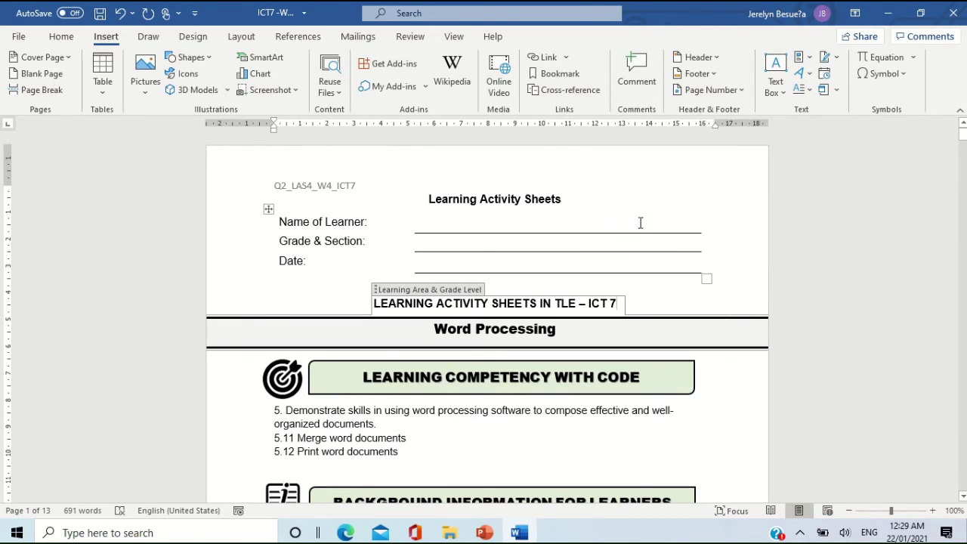
{"action": "scroll", "coordinate": [636, 213], "scroll_direction": "down", "scroll_amount": 1}
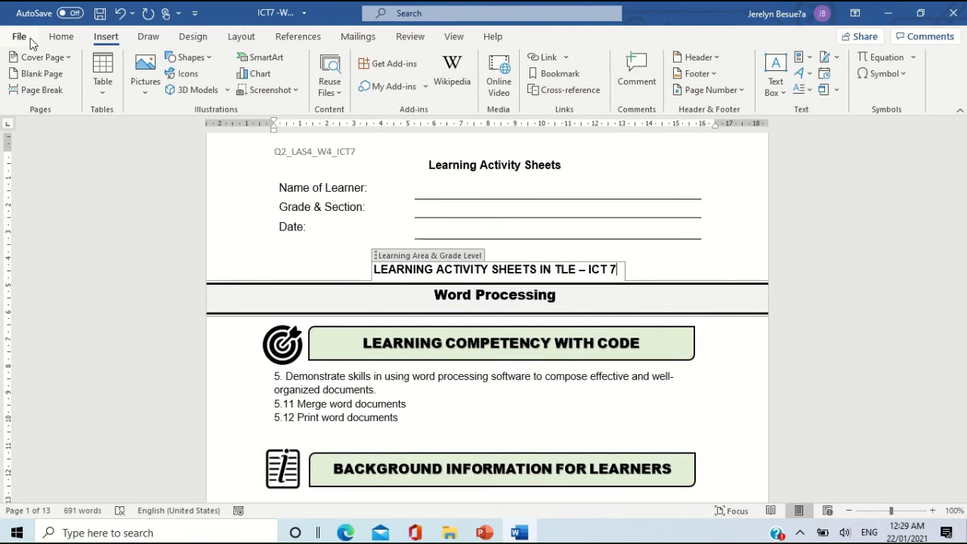
- Open the File > Print view and page the preview forward to pages 7 and 8
{"action": "left_click", "coordinate": [30, 40]}
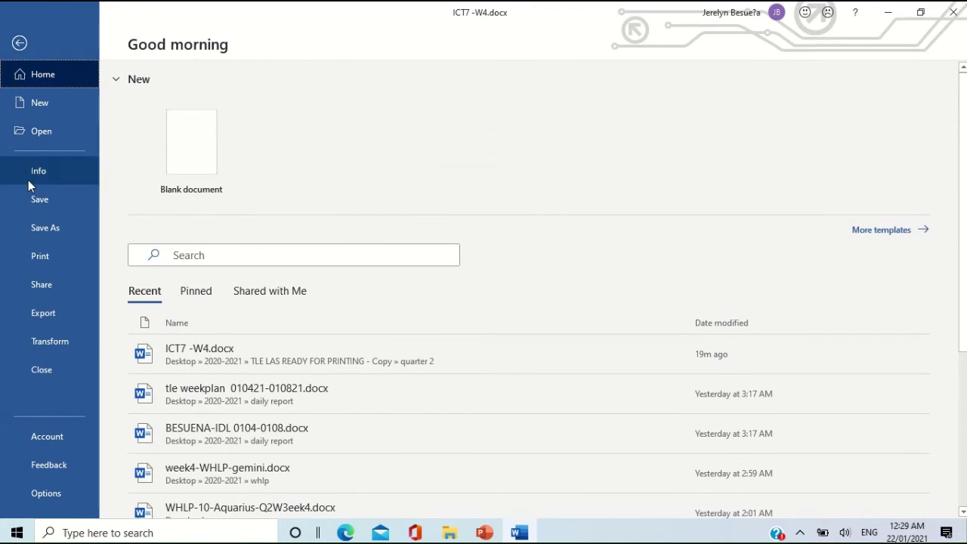
{"action": "left_click", "coordinate": [47, 255]}
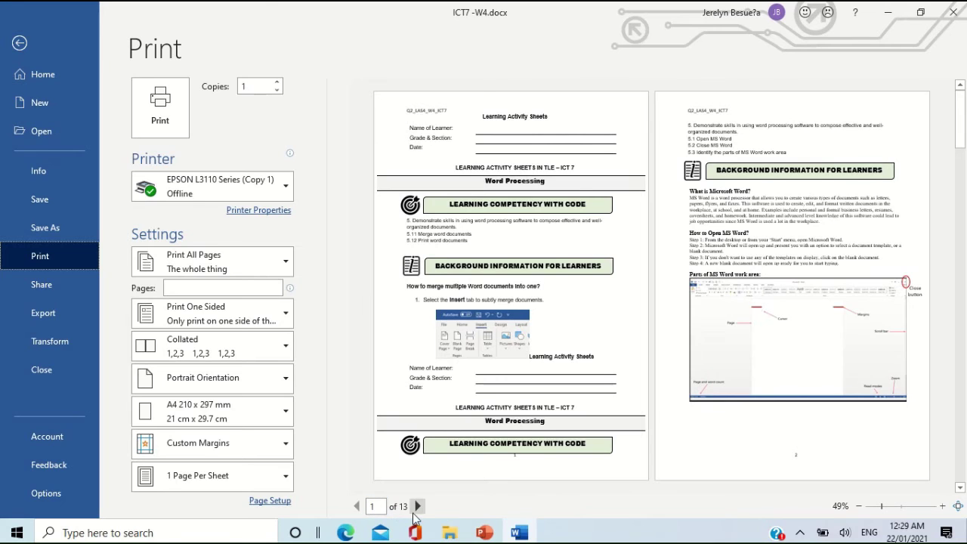
{"action": "left_click", "coordinate": [417, 507]}
{"action": "left_click", "coordinate": [417, 507]}
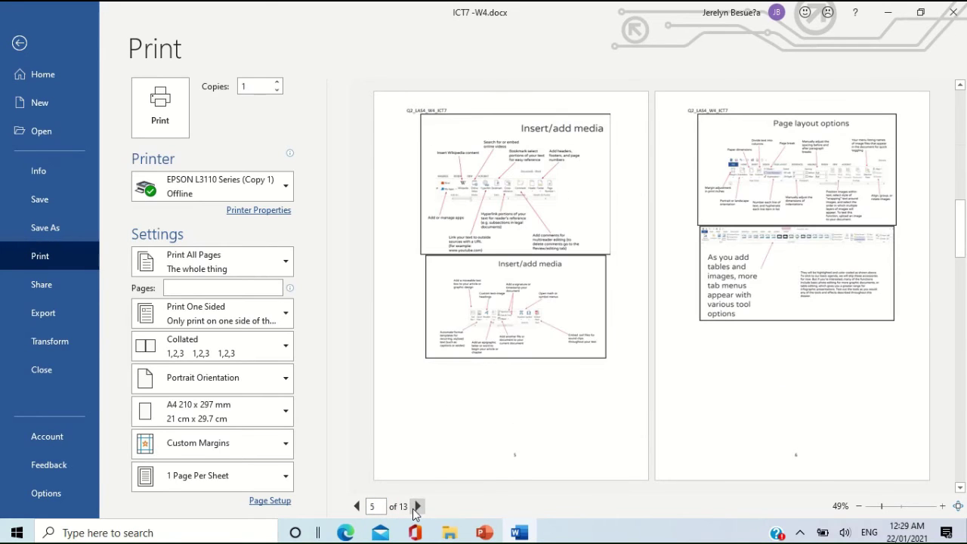
{"action": "left_click", "coordinate": [418, 507]}
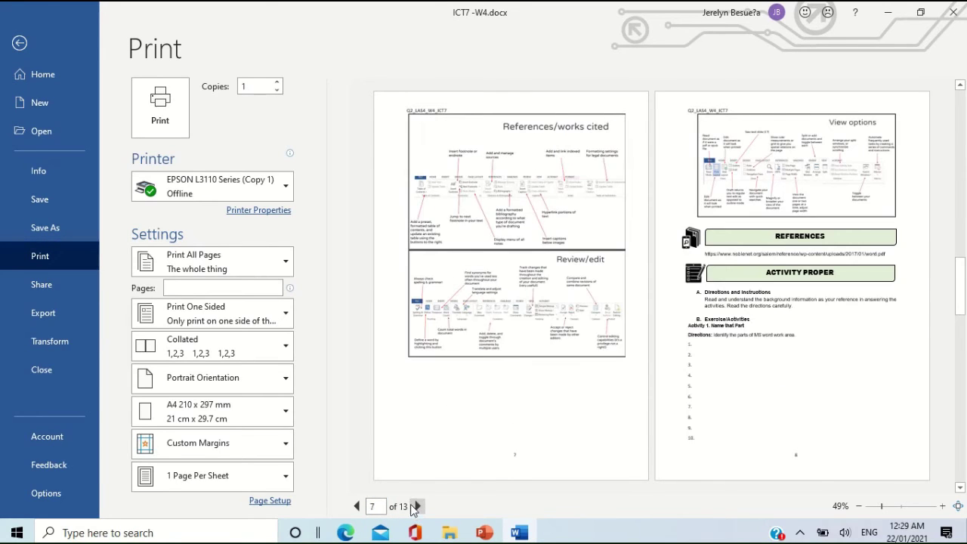
- Check the Pages, Copies and Printer settings: all pages, one copy
{"action": "left_click", "coordinate": [182, 285]}
{"action": "double_click", "coordinate": [266, 85]}
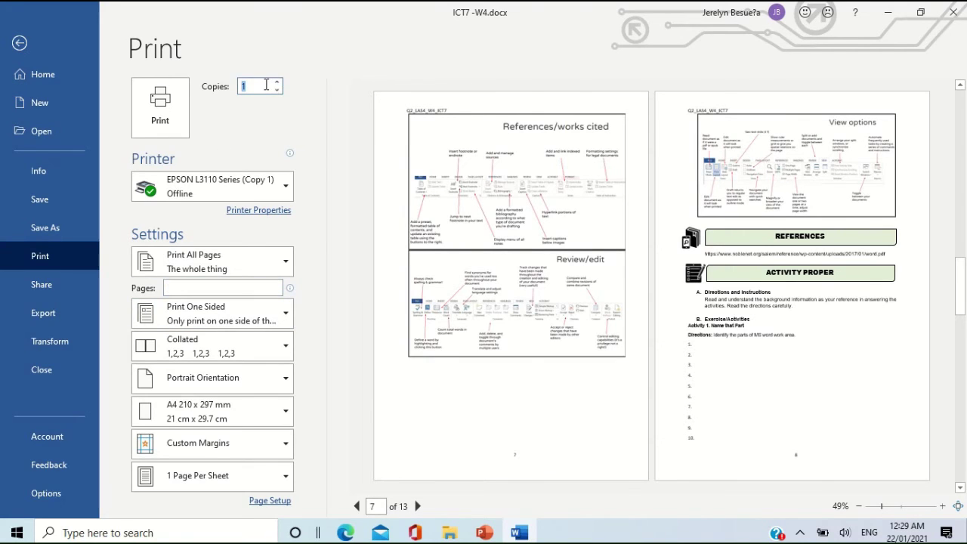
{"action": "left_click", "coordinate": [287, 195]}
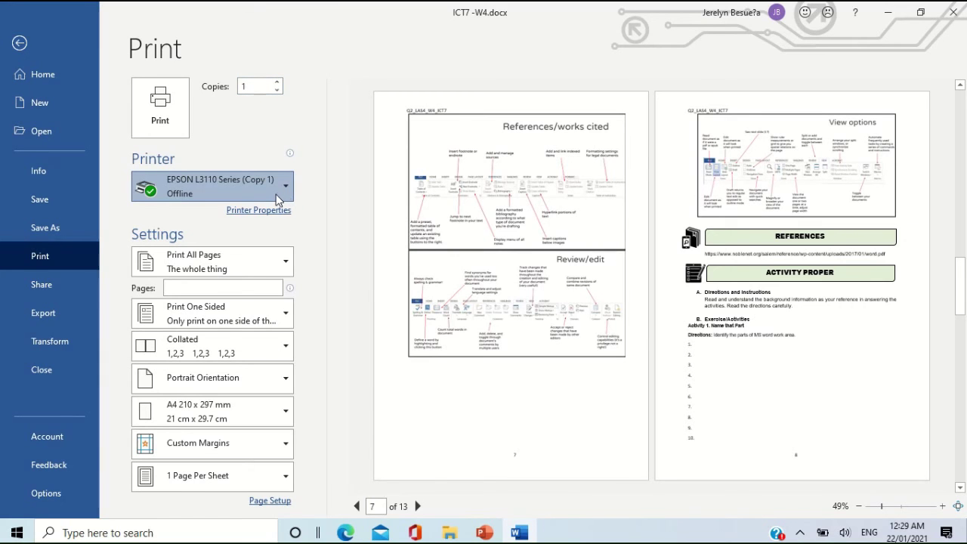
- Print all pages on the EPSON L3110 Series (Copy 1) printer
{"action": "left_click", "coordinate": [277, 194]}
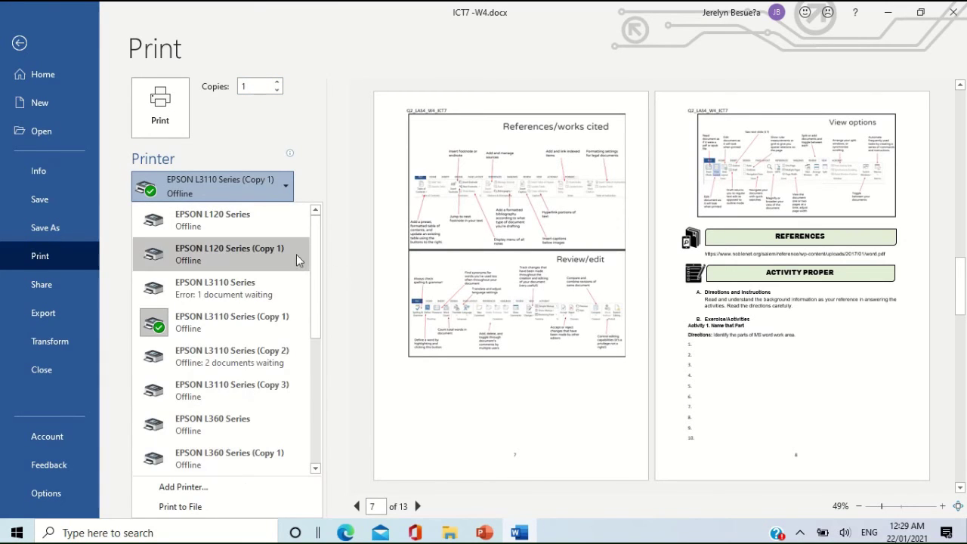
{"action": "left_click", "coordinate": [287, 188]}
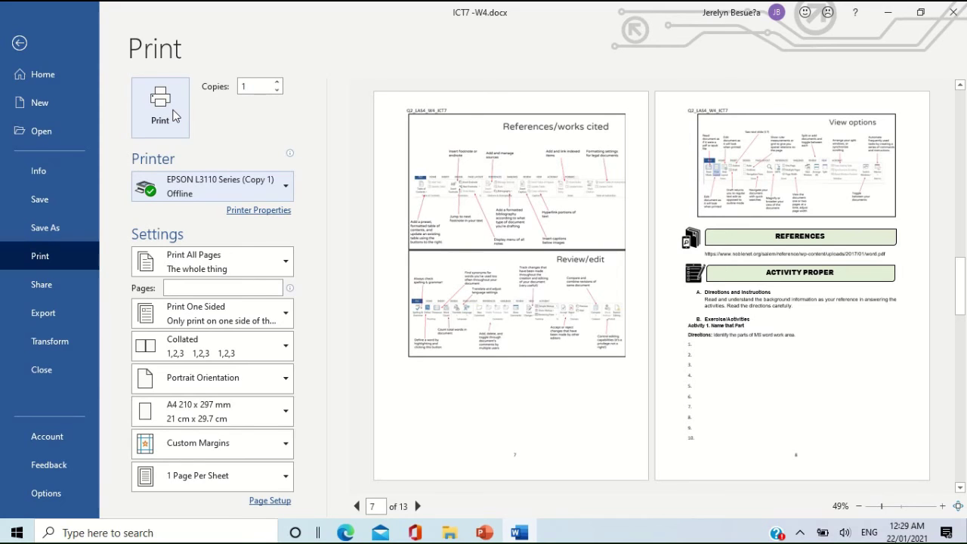
{"action": "left_click", "coordinate": [42, 53]}
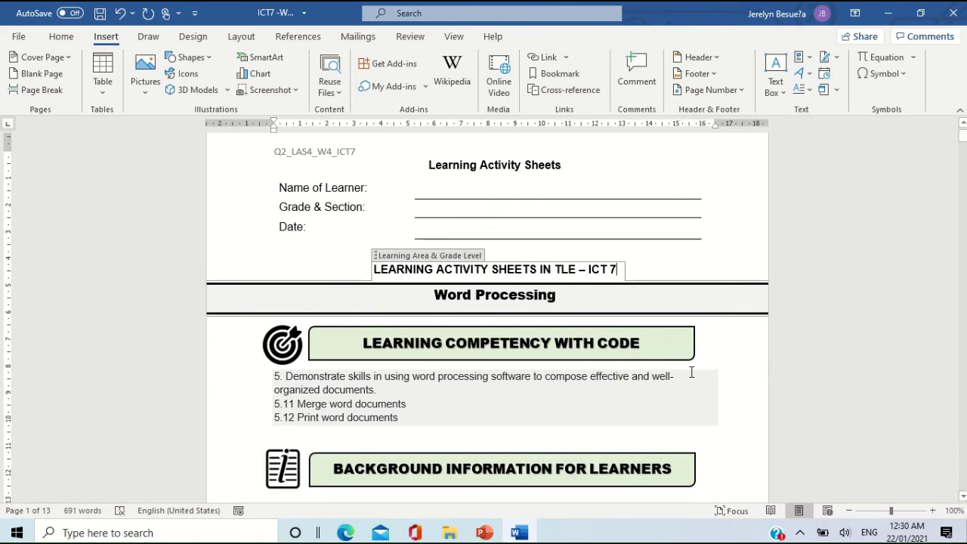
- Reopen print preview with Ctrl+P, page to page 6 of 13, and adjust the preview zoom
{"action": "key", "text": "ctrl+p"}
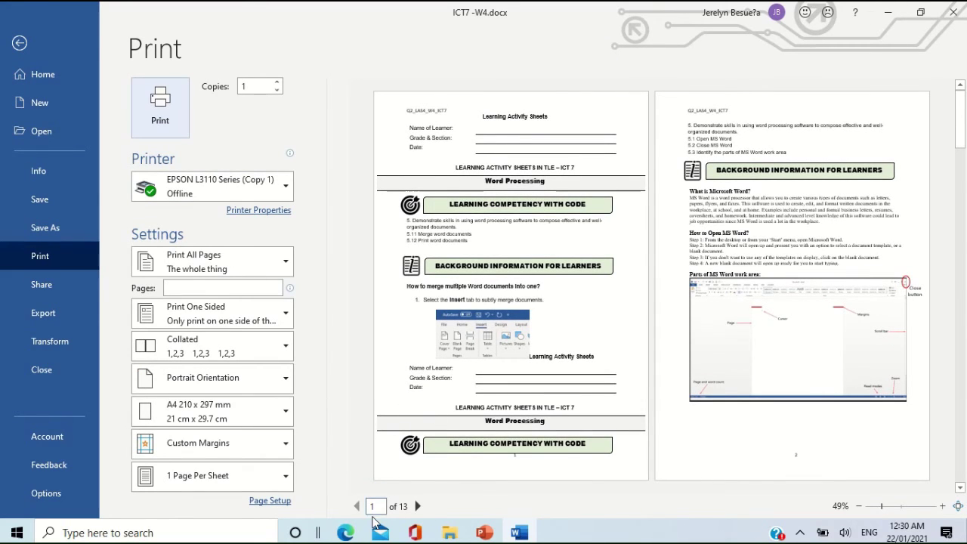
{"action": "left_click", "coordinate": [419, 507]}
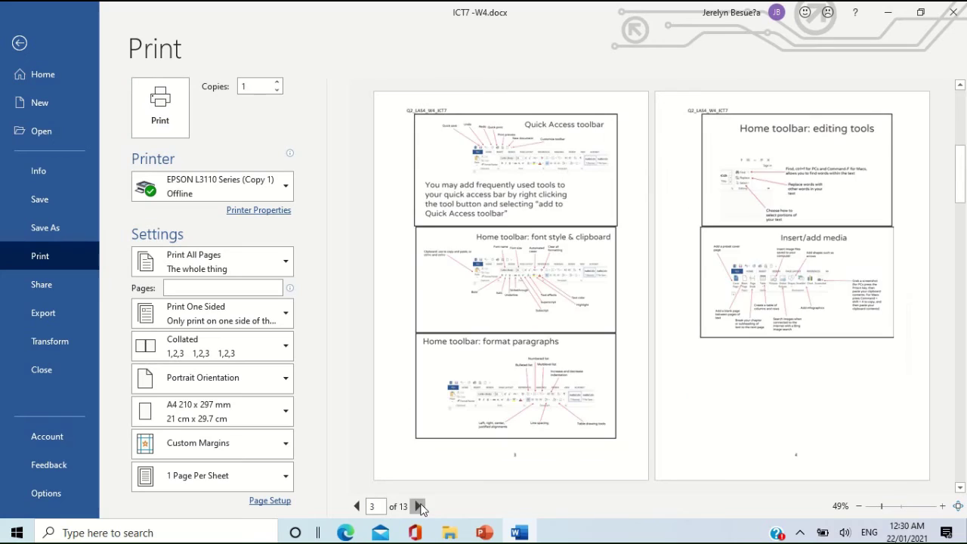
{"action": "left_click", "coordinate": [419, 507]}
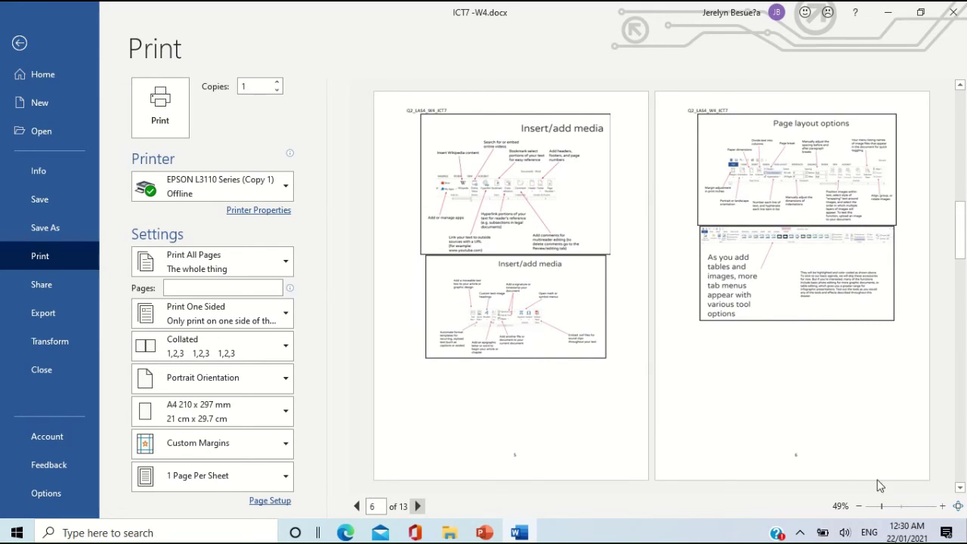
{"action": "left_click", "coordinate": [892, 507]}
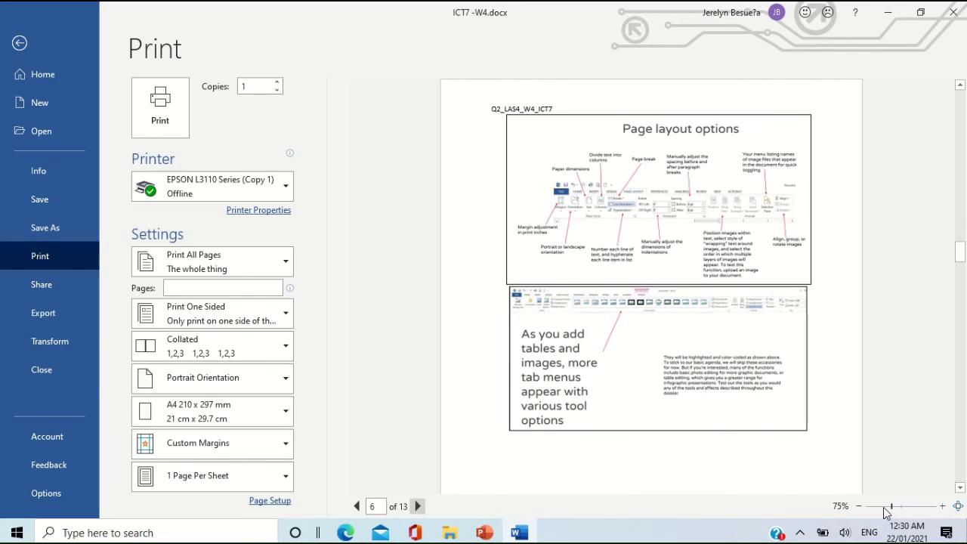
{"action": "left_click", "coordinate": [885, 507]}
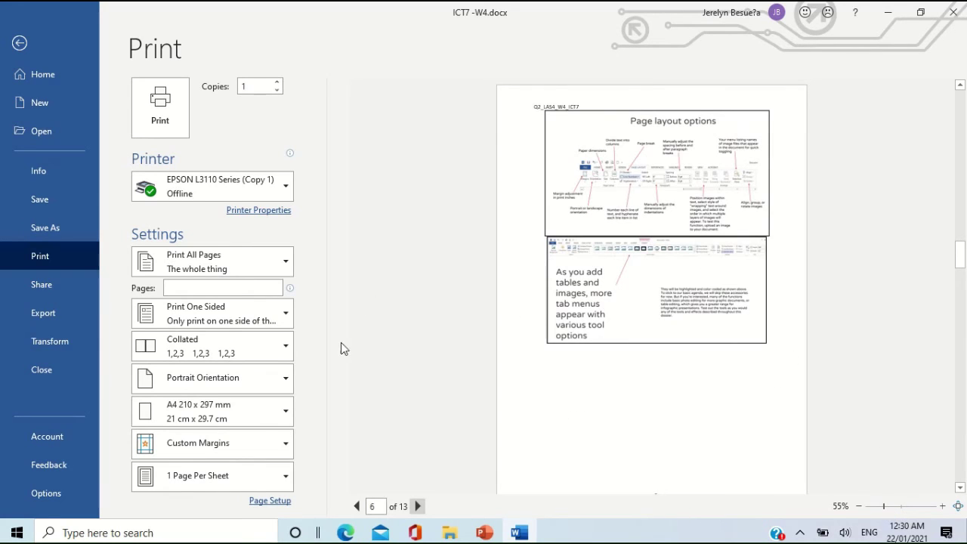
{"action": "left_click", "coordinate": [188, 287]}
{"action": "left_click", "coordinate": [286, 193]}
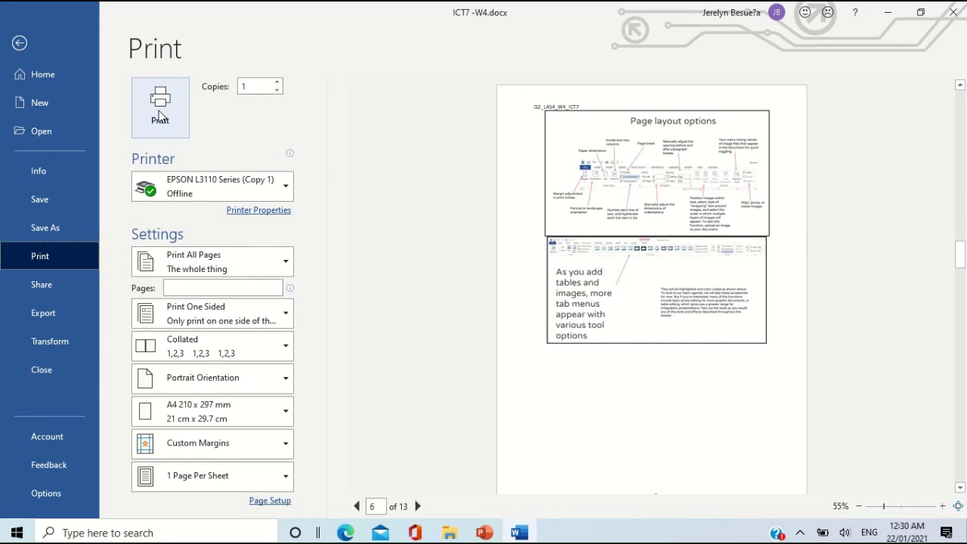
- Leave the print view to resume editing the worksheet at page 1
{"action": "left_click", "coordinate": [20, 43]}
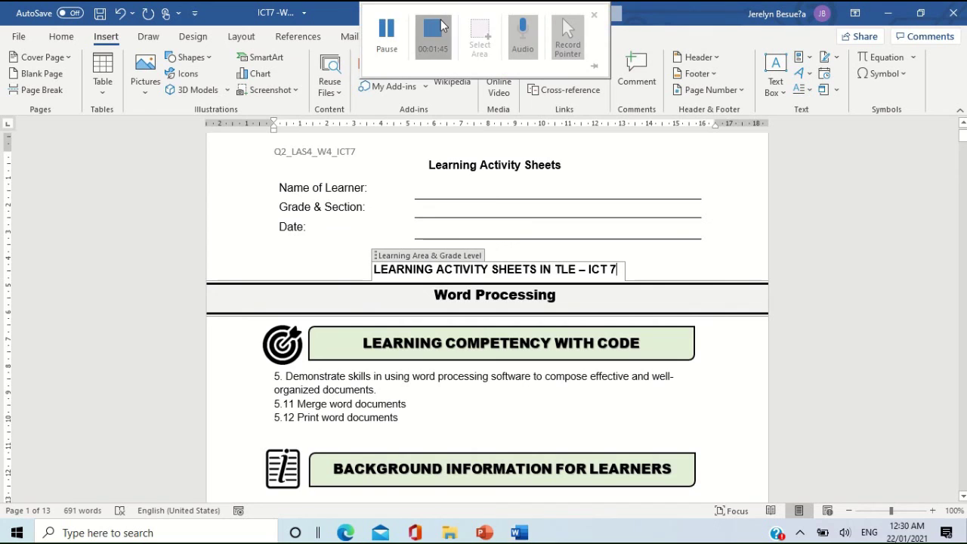